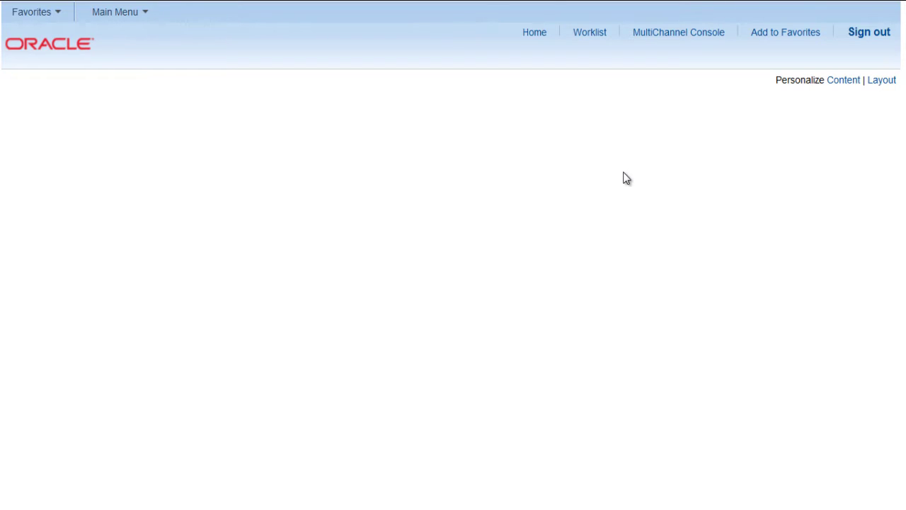
Go to Main Menu > Reporting Tools > Query > Query Manager.
{"action": "left_click", "coordinate": [136, 17]}
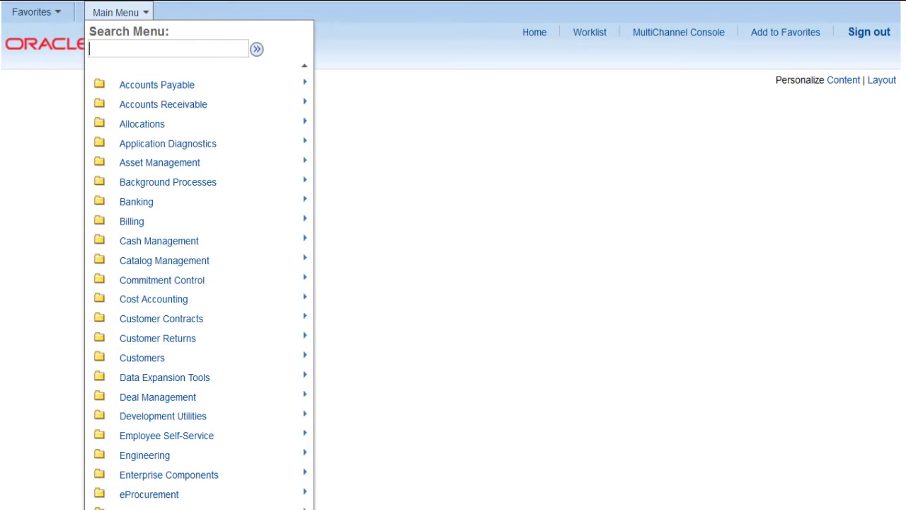
{"action": "scroll", "coordinate": [220, 300], "scroll_direction": "down", "scroll_amount": 15}
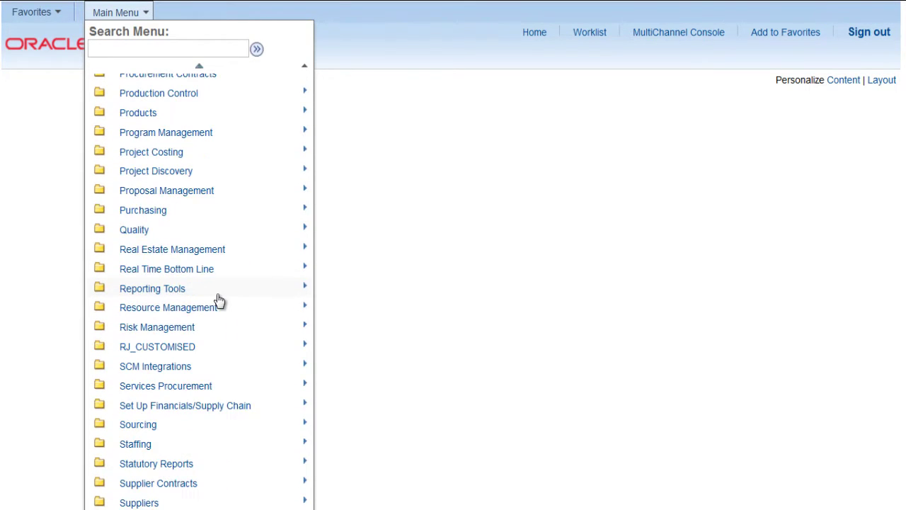
{"action": "mouse_move", "coordinate": [219, 301]}
{"action": "mouse_move", "coordinate": [323, 381]}
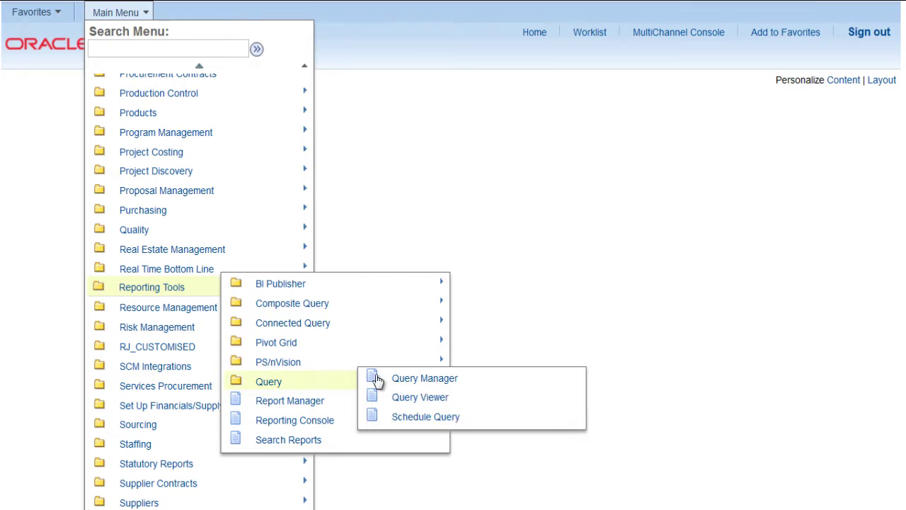
{"action": "left_click", "coordinate": [443, 382]}
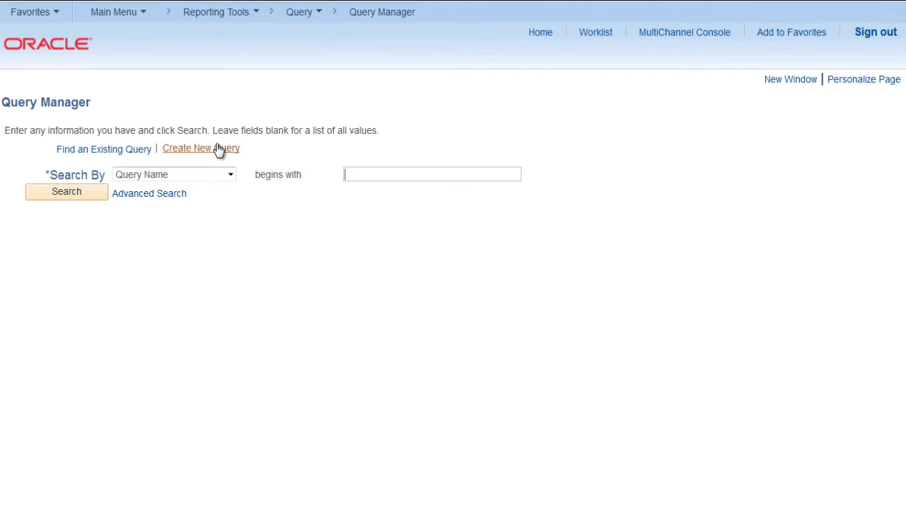
Create a new query, search records for 'Ledger', and add LEDGER - Ledger Data.
{"action": "left_click", "coordinate": [218, 150]}
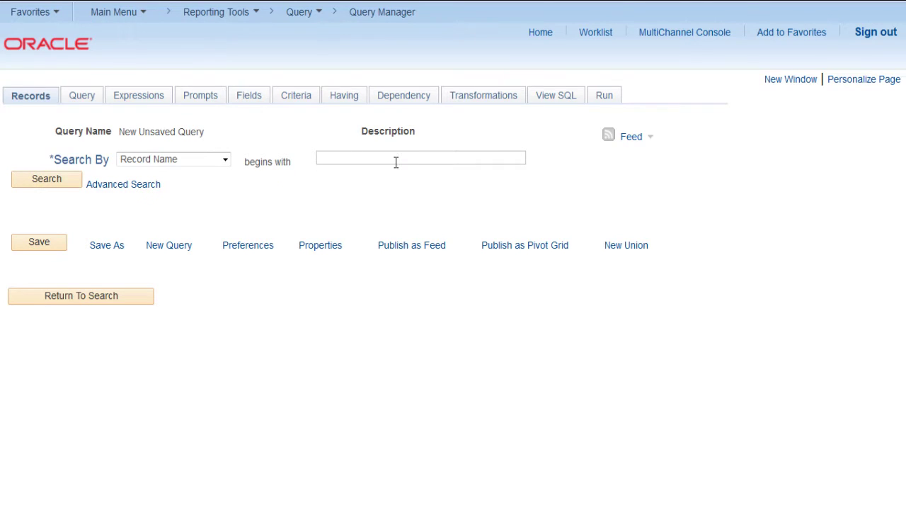
{"action": "type", "text": "Ledger"}
{"action": "key", "text": "Return"}
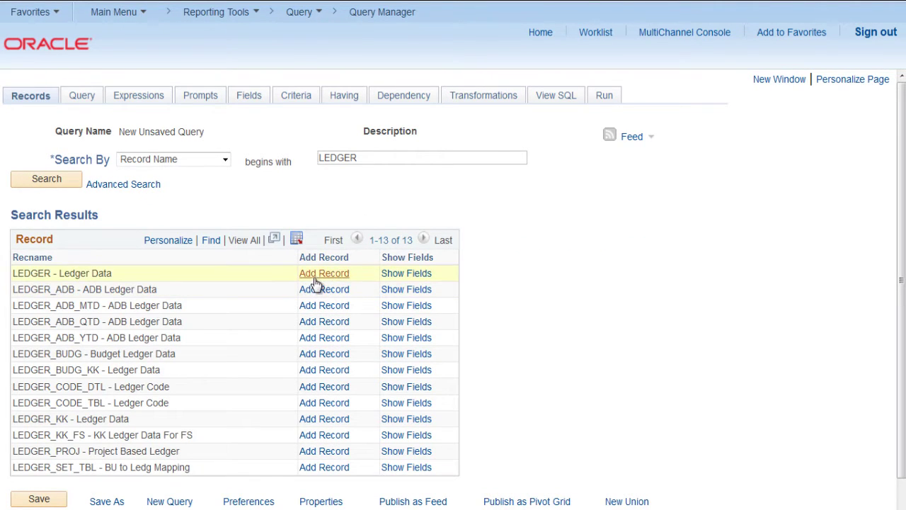
{"action": "left_click", "coordinate": [316, 276]}
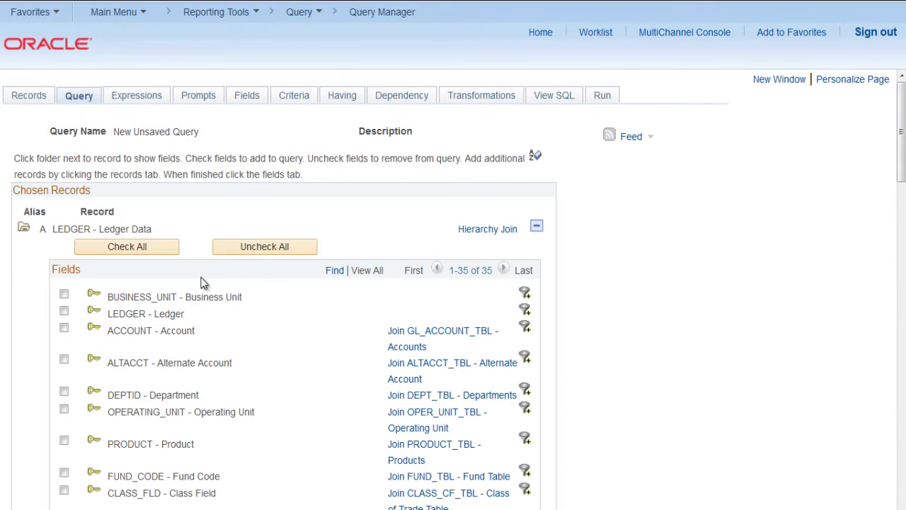
Check BUSINESS_UNIT, ACCOUNT, FISCAL_YEAR and POSTED_TOTAL_AMT in the LEDGER field list.
{"action": "left_click", "coordinate": [64, 295]}
{"action": "left_click", "coordinate": [64, 329]}
{"action": "left_click_drag", "start_coordinate": [904, 145], "coordinate": [903, 296]}
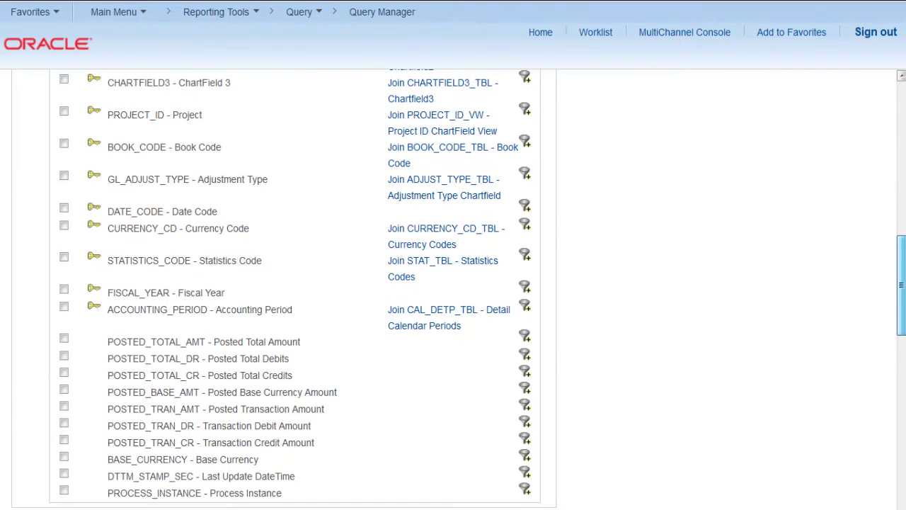
{"action": "left_click", "coordinate": [63, 288]}
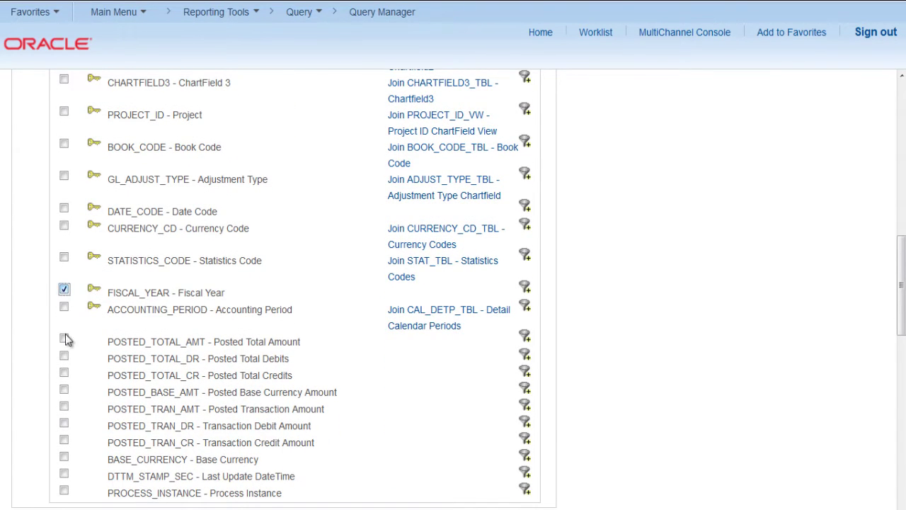
{"action": "left_click", "coordinate": [64, 339]}
{"action": "left_click_drag", "start_coordinate": [903, 262], "coordinate": [903, 78]}
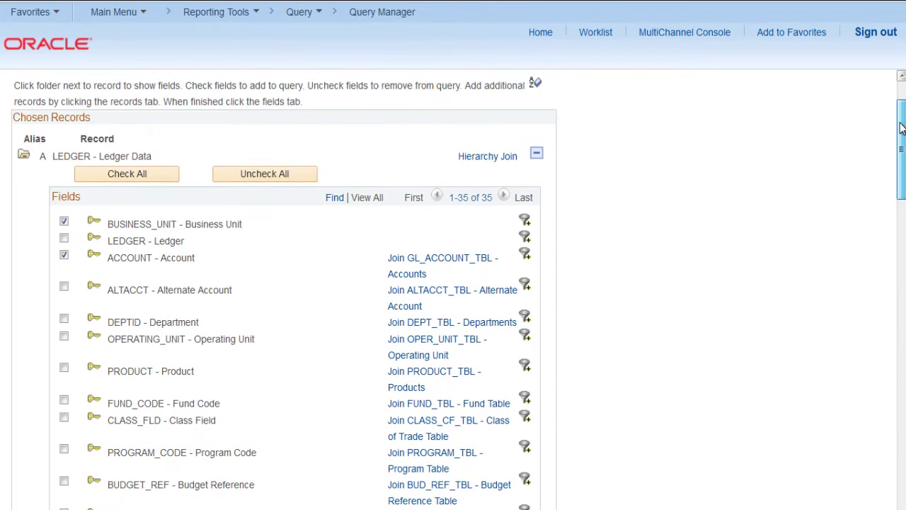
Add a criterion requiring BUSINESS_UNIT to equal the constant US001.
{"action": "left_click", "coordinate": [525, 224]}
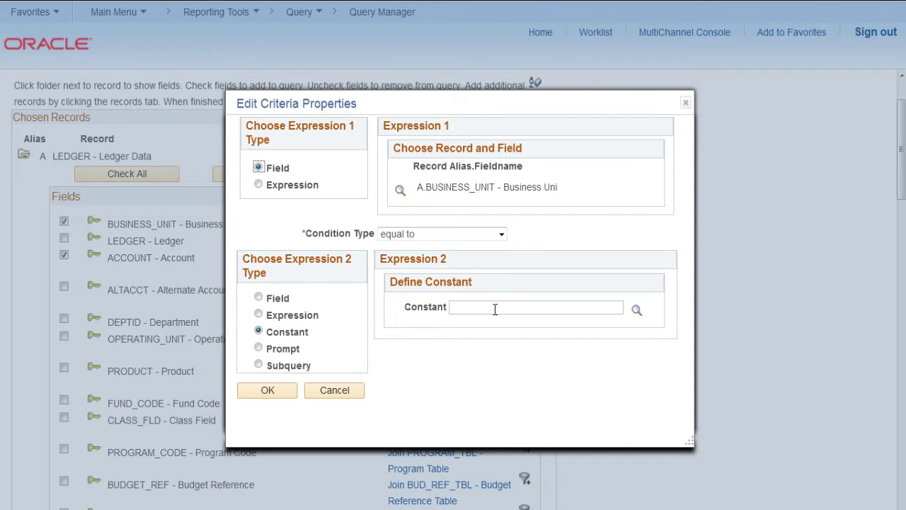
{"action": "left_click", "coordinate": [495, 309]}
{"action": "type", "text": "US001"}
{"action": "left_click", "coordinate": [268, 392]}
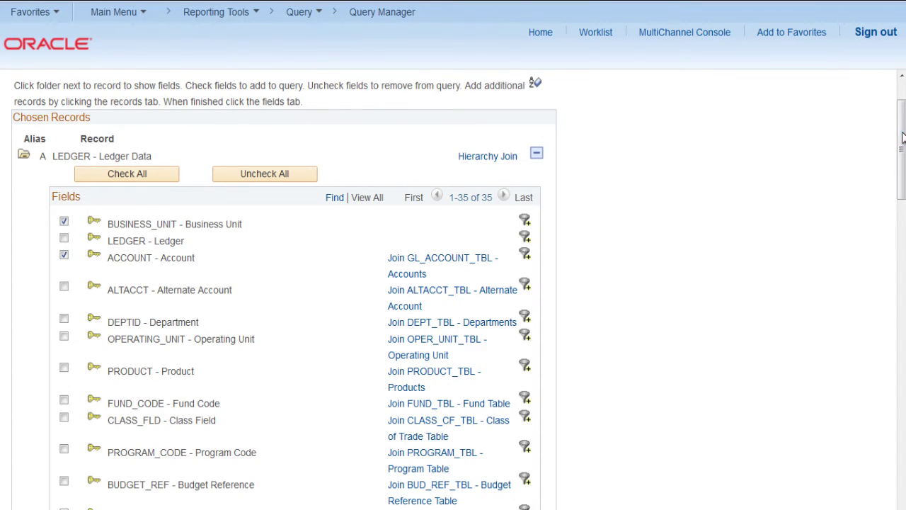
Add a FISCAL_YEAR equals 2013 criterion and review the chosen fields.
{"action": "left_click_drag", "start_coordinate": [901, 140], "coordinate": [901, 169]}
{"action": "scroll", "coordinate": [294, 290], "scroll_direction": "down", "scroll_amount": 4}
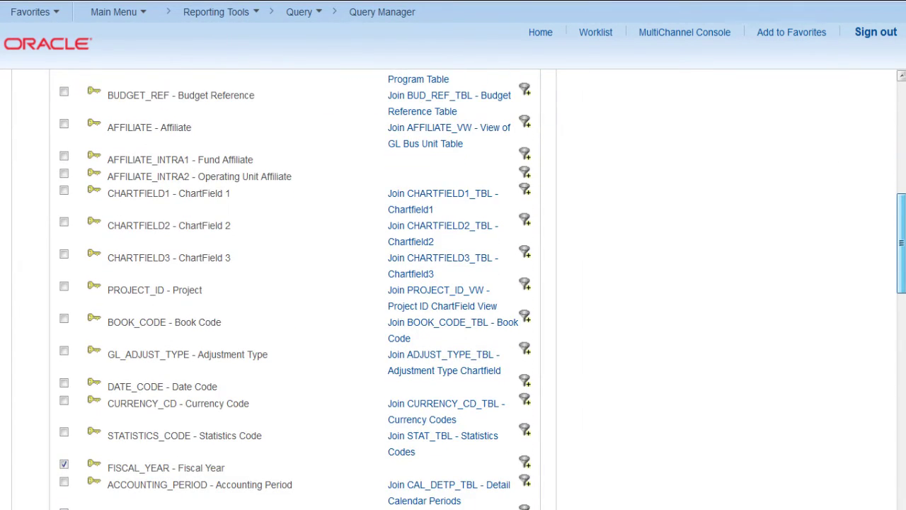
{"action": "scroll", "coordinate": [294, 291], "scroll_direction": "down", "scroll_amount": 2}
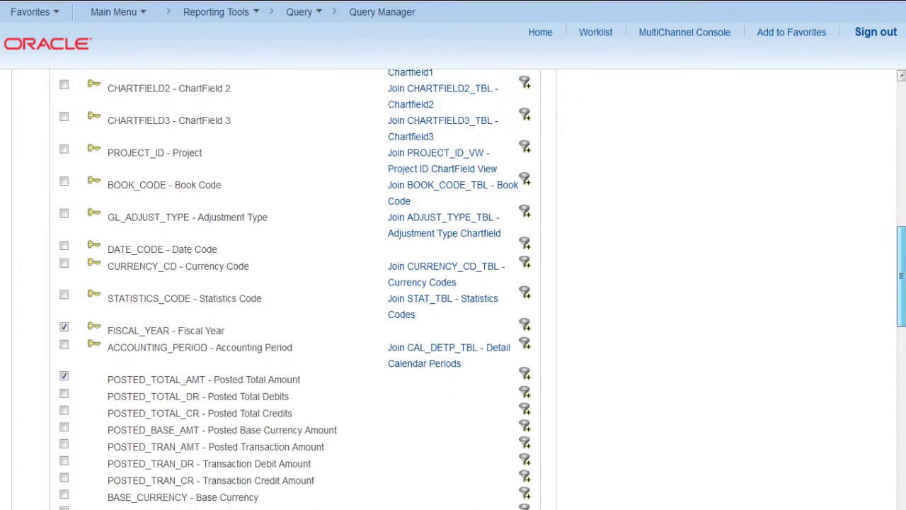
{"action": "left_click", "coordinate": [526, 327]}
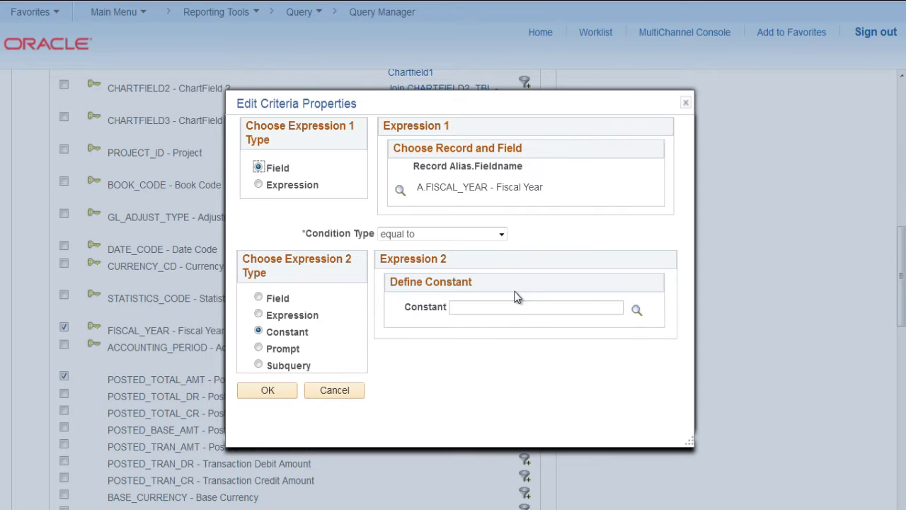
{"action": "left_click", "coordinate": [519, 308]}
{"action": "type", "text": "2013"}
{"action": "left_click", "coordinate": [269, 391]}
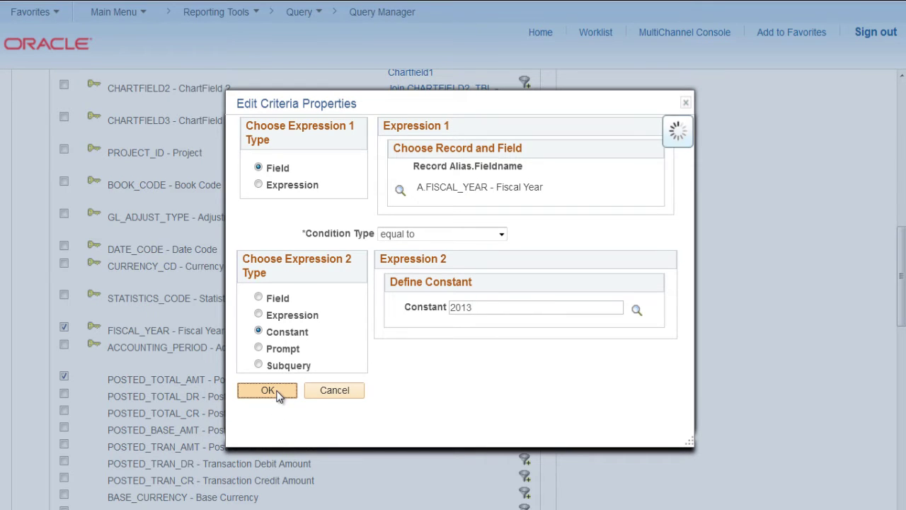
{"action": "left_click_drag", "start_coordinate": [901, 280], "coordinate": [897, 118]}
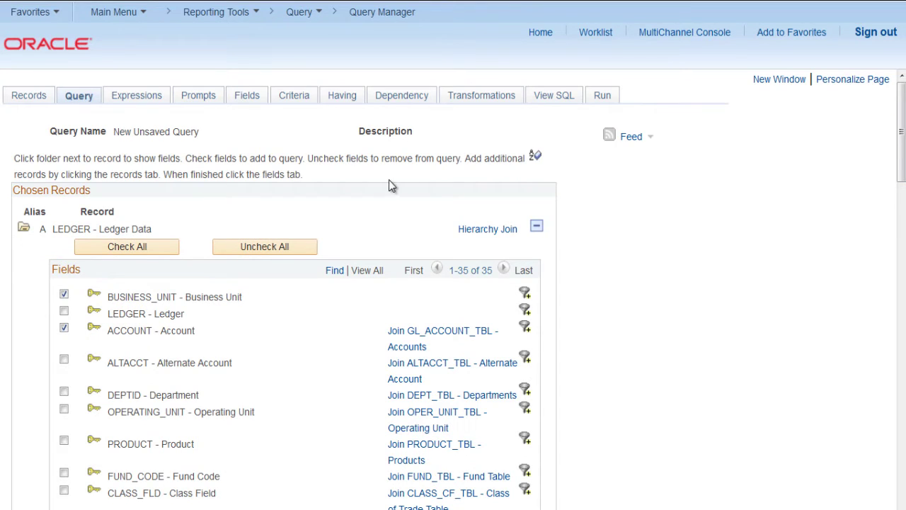
{"action": "left_click", "coordinate": [253, 101]}
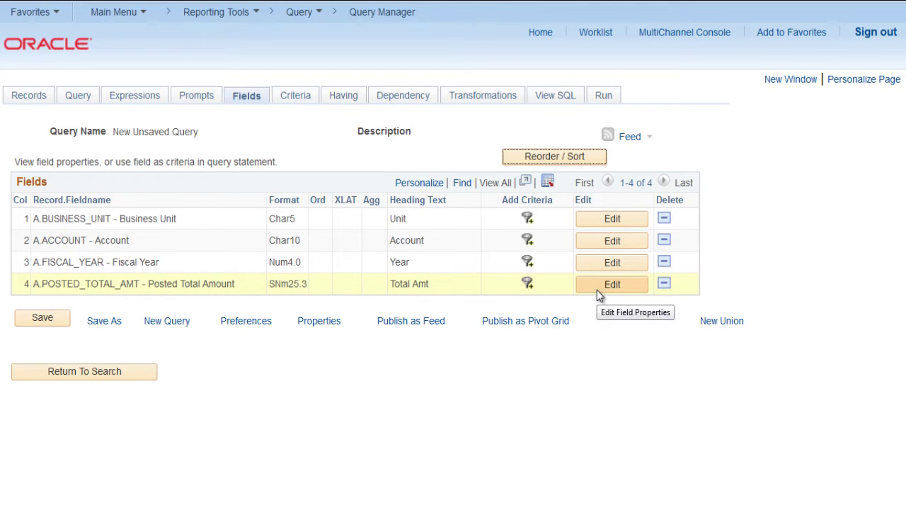
Give POSTED_TOTAL_AMT a Sum aggregate so its heading reads Sum Total Amt.
{"action": "left_click", "coordinate": [597, 289]}
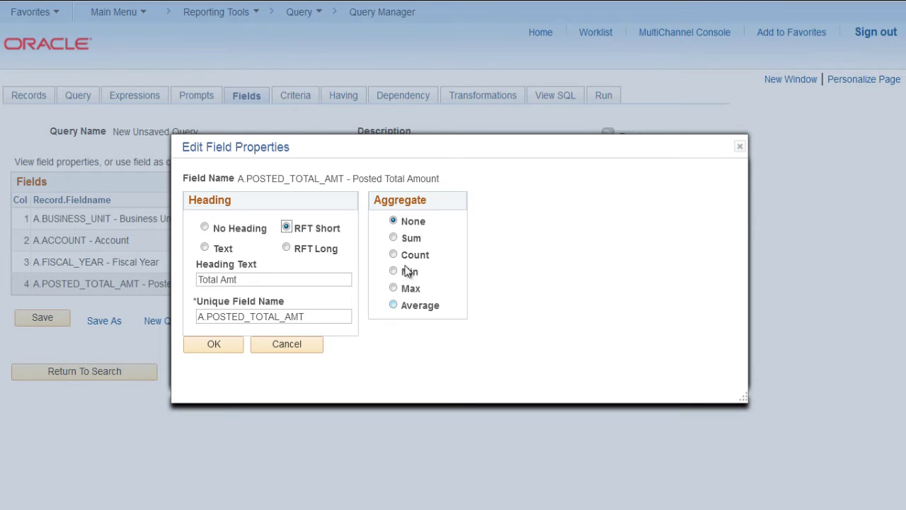
{"action": "left_click", "coordinate": [394, 239]}
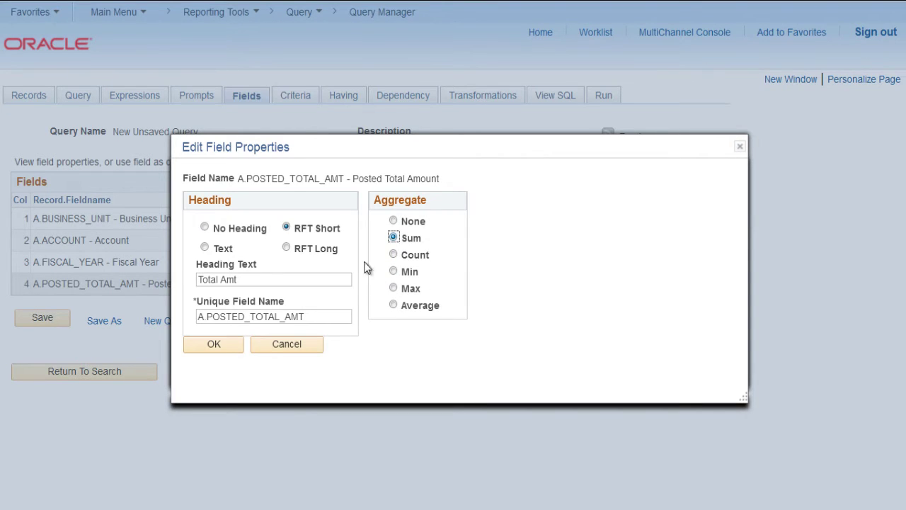
{"action": "left_click", "coordinate": [227, 344]}
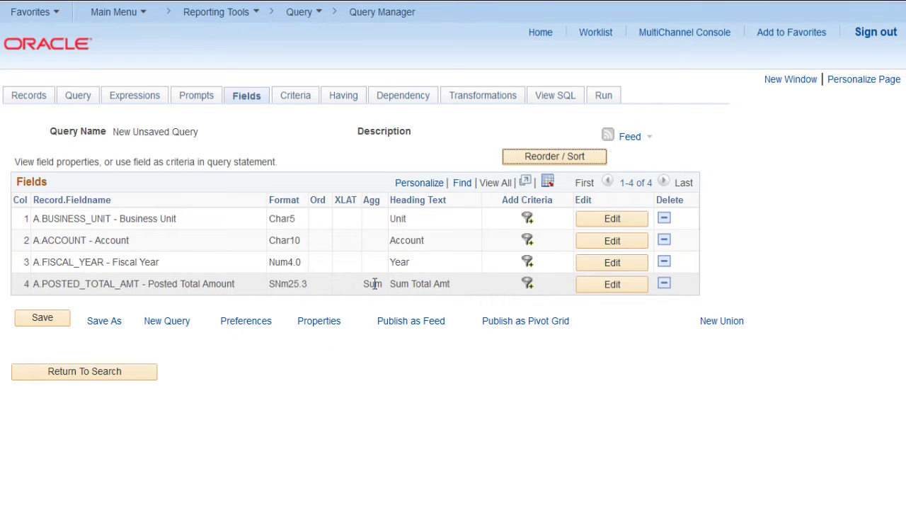
{"action": "left_click_drag", "start_coordinate": [364, 283], "coordinate": [390, 288]}
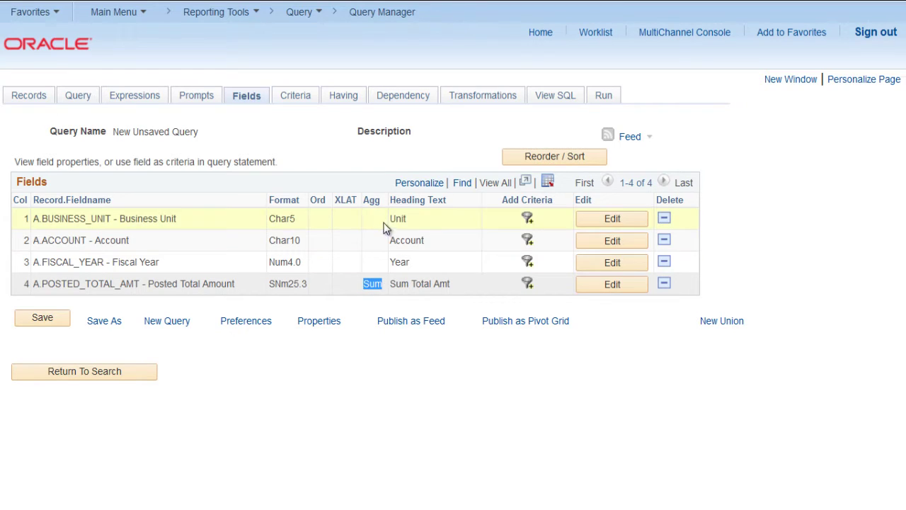
{"action": "left_click", "coordinate": [177, 289]}
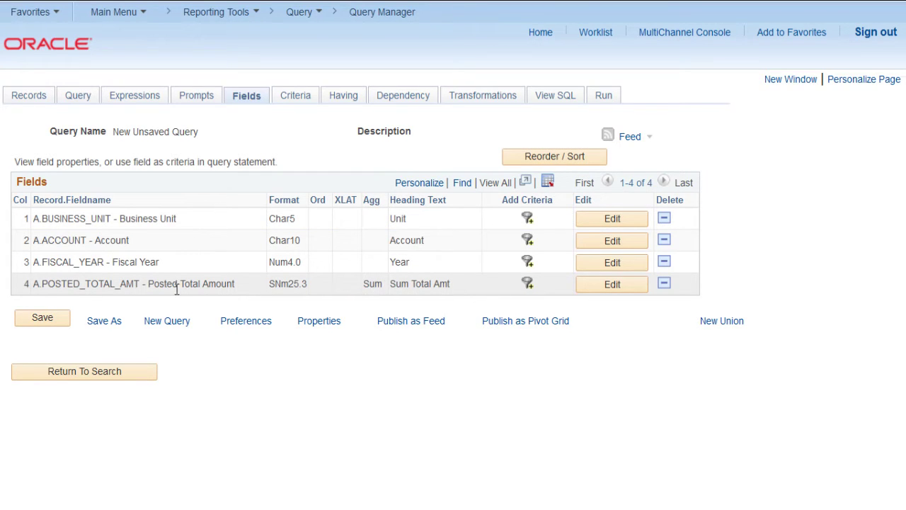
Run the query to list the 15 rows for unit US001 in fiscal year 2013.
{"action": "left_click", "coordinate": [606, 97]}
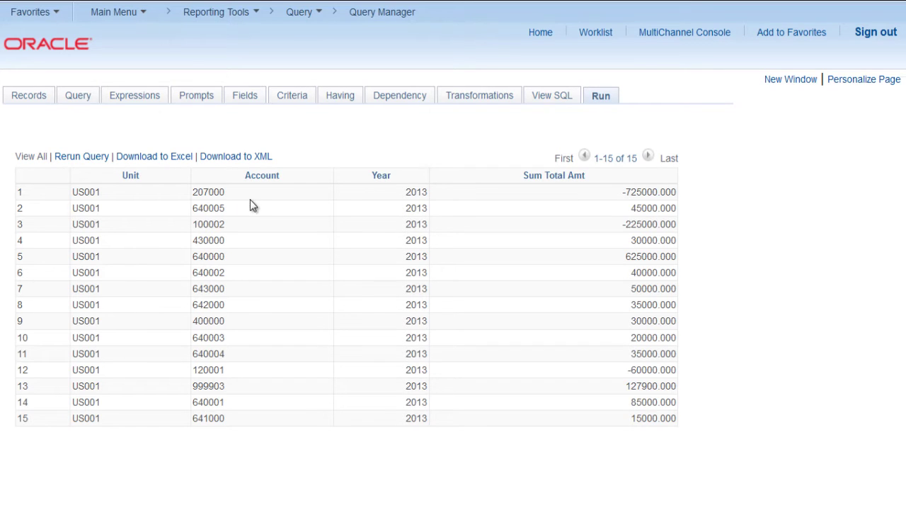
Search the Records tab for GL_ACCOUNT_TBL and choose to join the Accounts record.
{"action": "left_click", "coordinate": [26, 106]}
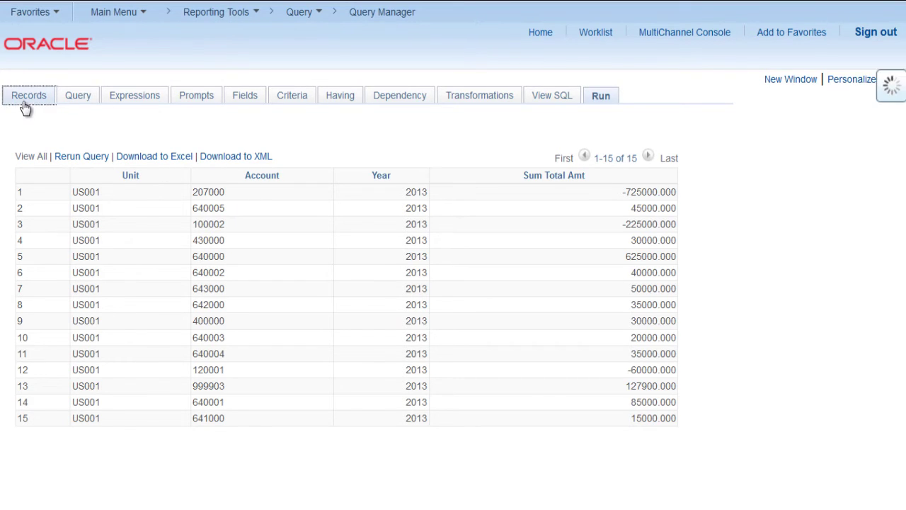
{"action": "left_click", "coordinate": [363, 157]}
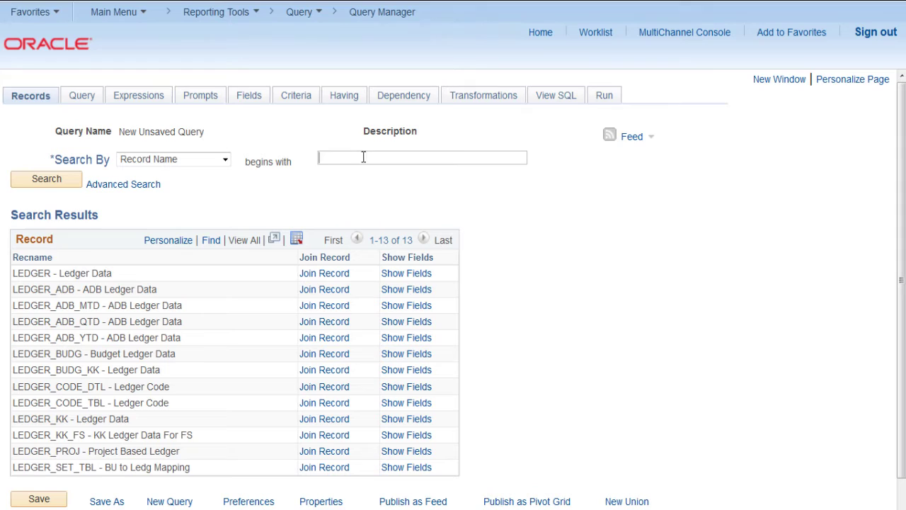
{"action": "type", "text": "GL_ACCOUNT_TBL"}
{"action": "key", "text": "Return"}
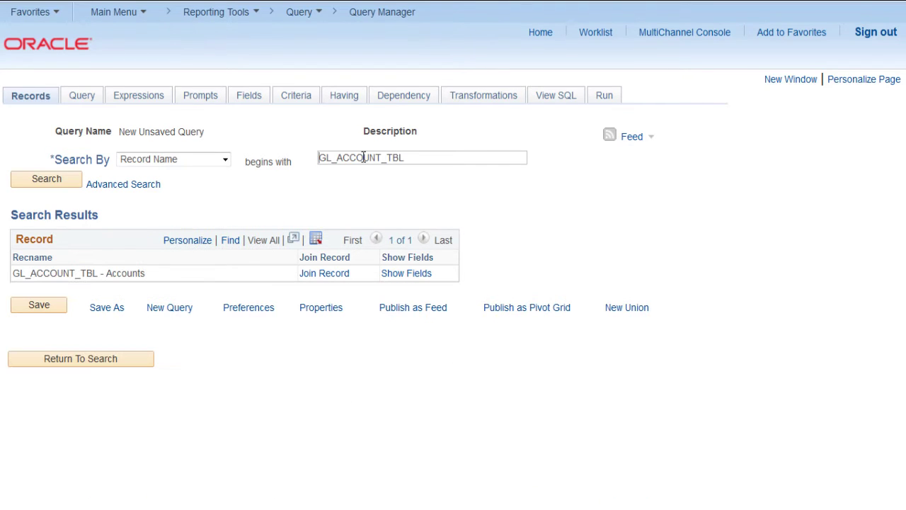
{"action": "left_click", "coordinate": [336, 276]}
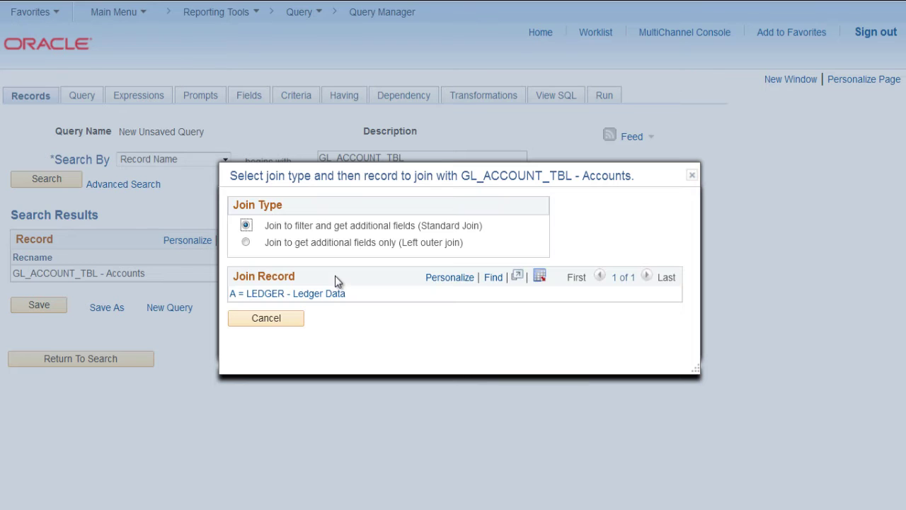
Join with LEDGER as record A, unchecking BOOK_CODE and CURRENCY_CD, keeping only ACCOUNT.
{"action": "left_click", "coordinate": [277, 293]}
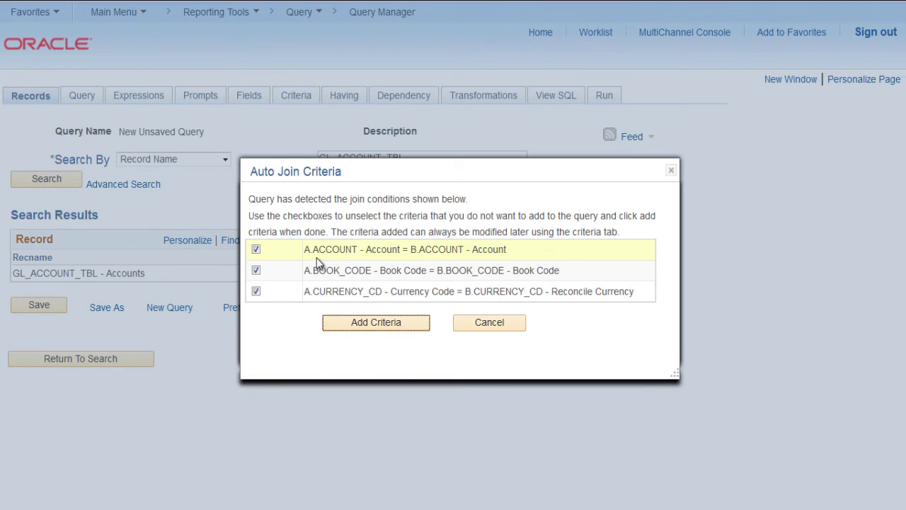
{"action": "left_click", "coordinate": [256, 270]}
{"action": "left_click", "coordinate": [256, 292]}
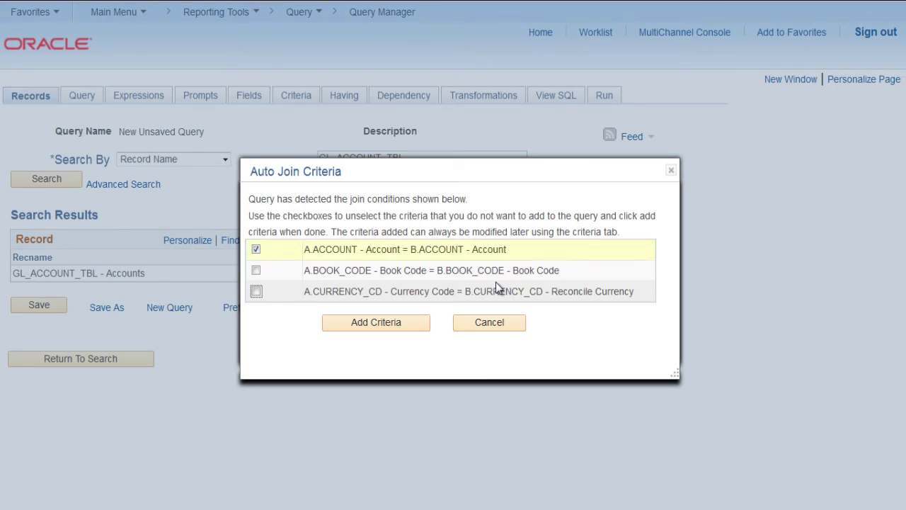
{"action": "left_click", "coordinate": [403, 321]}
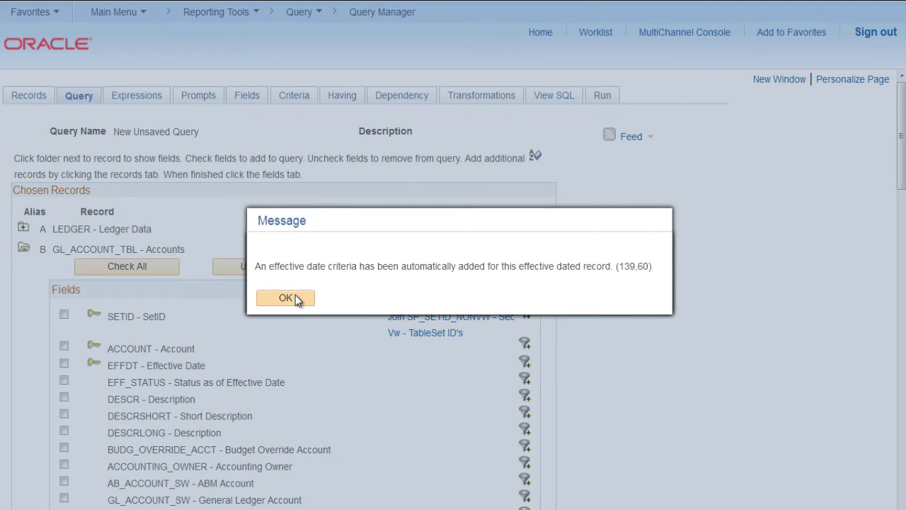
Dismiss the effective-date notice and check ACCOUNT_TYPE under GL_ACCOUNT_TBL.
{"action": "left_click", "coordinate": [295, 298]}
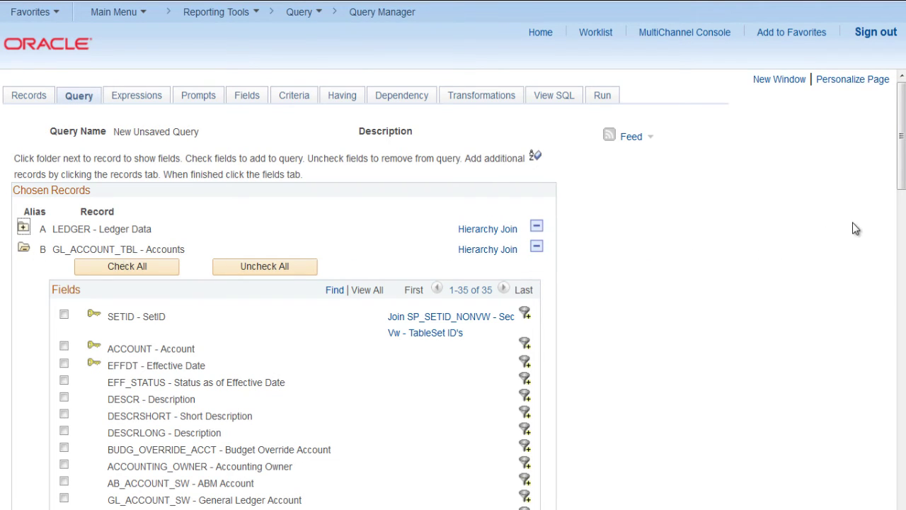
{"action": "left_click_drag", "start_coordinate": [901, 160], "coordinate": [902, 193]}
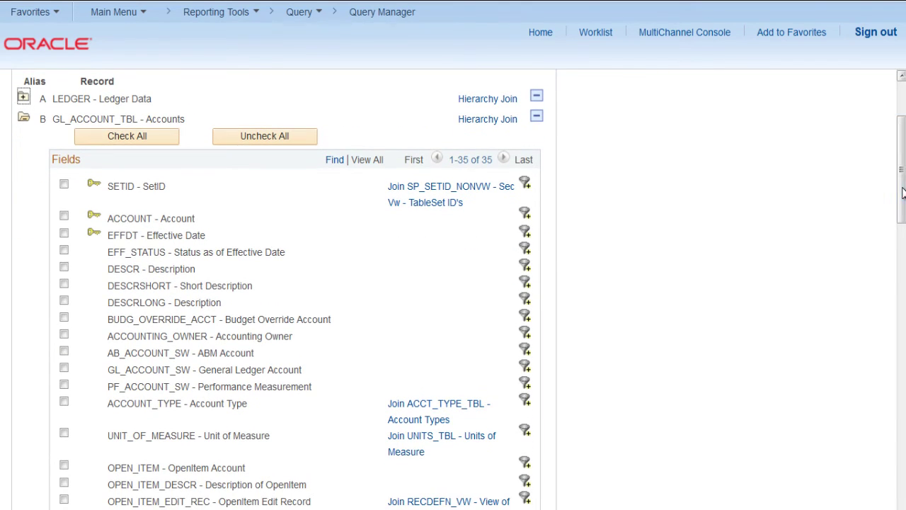
{"action": "left_click", "coordinate": [64, 402]}
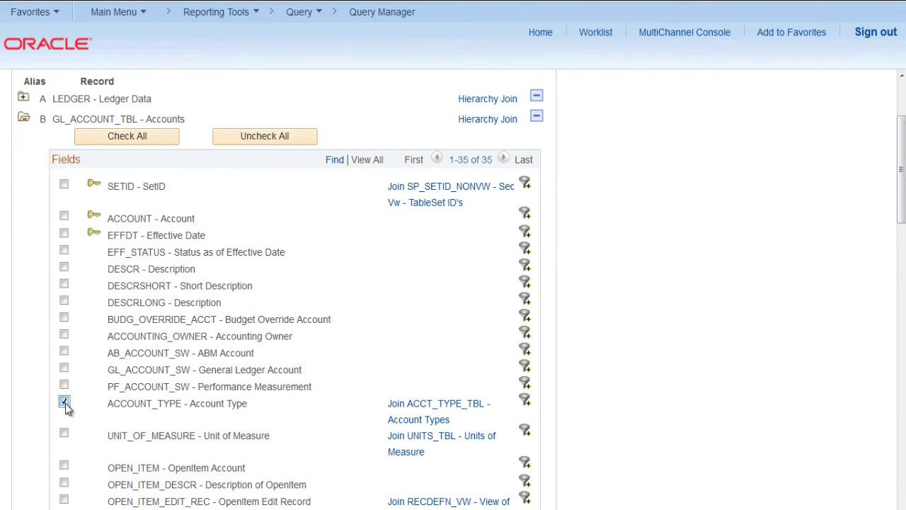
{"action": "left_click", "coordinate": [902, 102]}
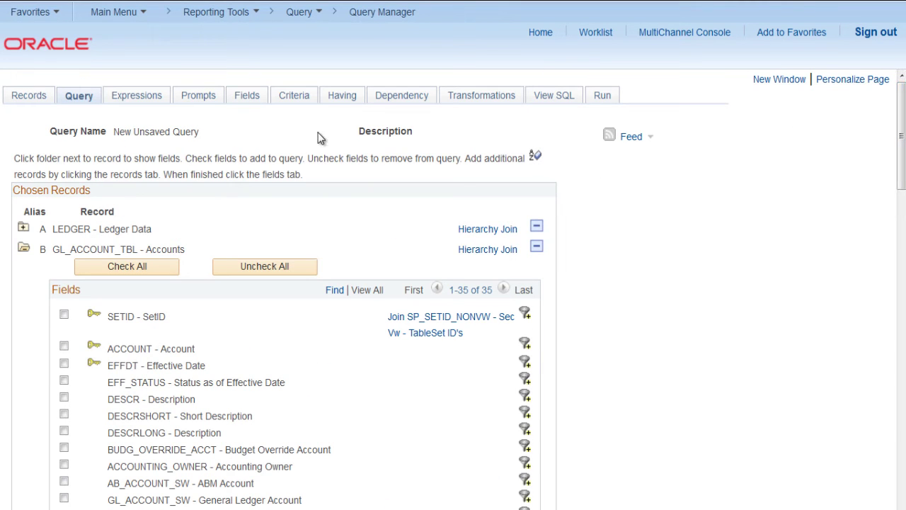
Review the Fields list showing B.ACCOUNT_TYPE with heading Type.
{"action": "left_click", "coordinate": [252, 98]}
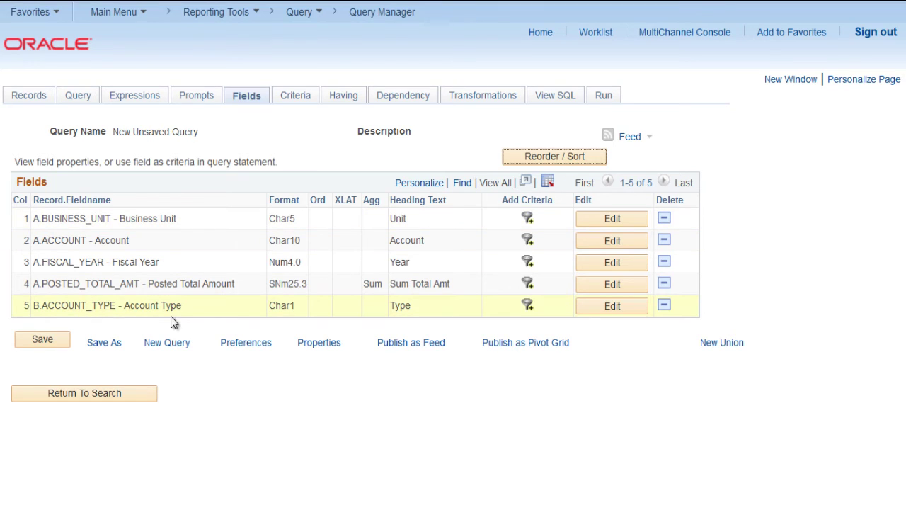
{"action": "left_click_drag", "start_coordinate": [182, 306], "coordinate": [35, 303]}
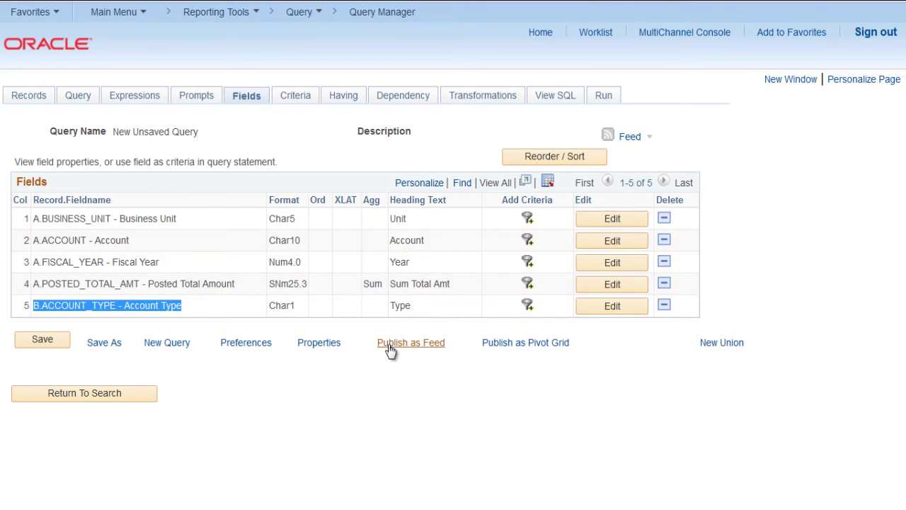
{"action": "left_click_drag", "start_coordinate": [391, 308], "coordinate": [411, 309]}
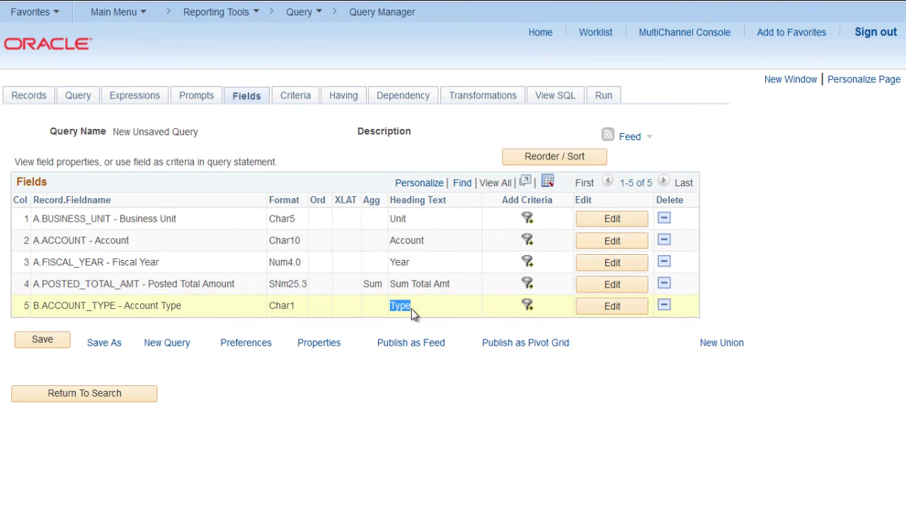
Reorder the columns so B.ACCOUNT_TYPE becomes column 3.
{"action": "left_click", "coordinate": [559, 162]}
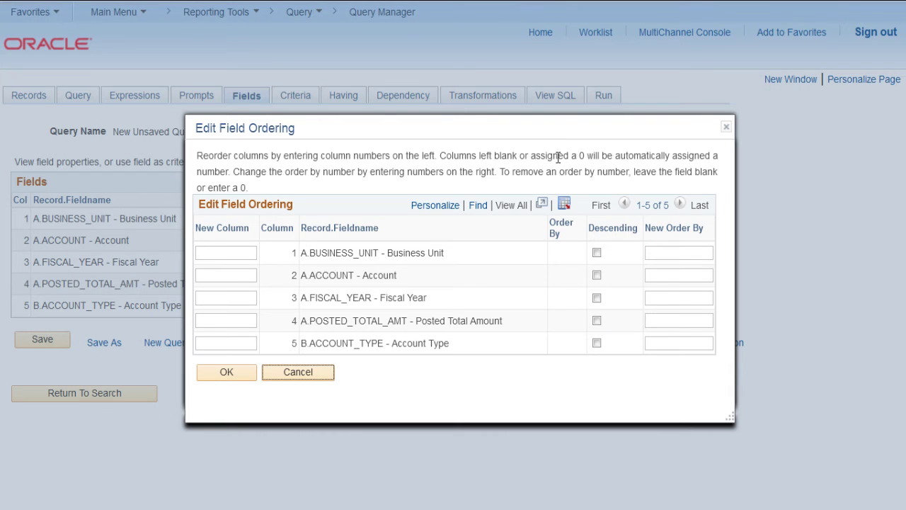
{"action": "left_click", "coordinate": [248, 344]}
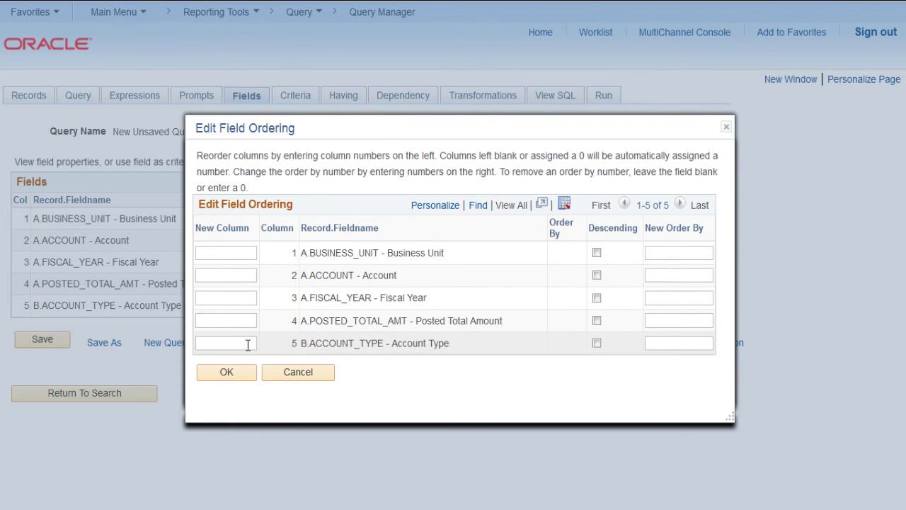
{"action": "type", "text": "3"}
{"action": "left_click", "coordinate": [241, 371]}
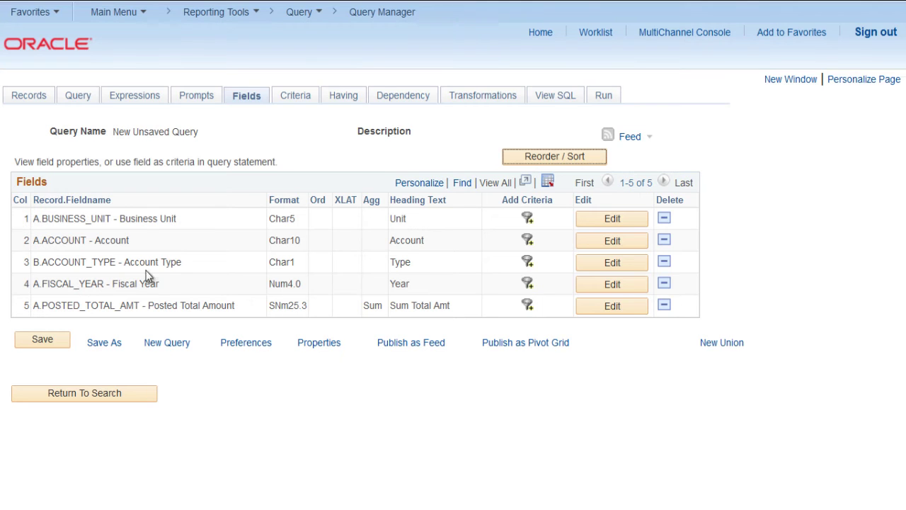
Set the Account Type field's custom heading text to 'Account Type' and rerun the query.
{"action": "left_click", "coordinate": [588, 266]}
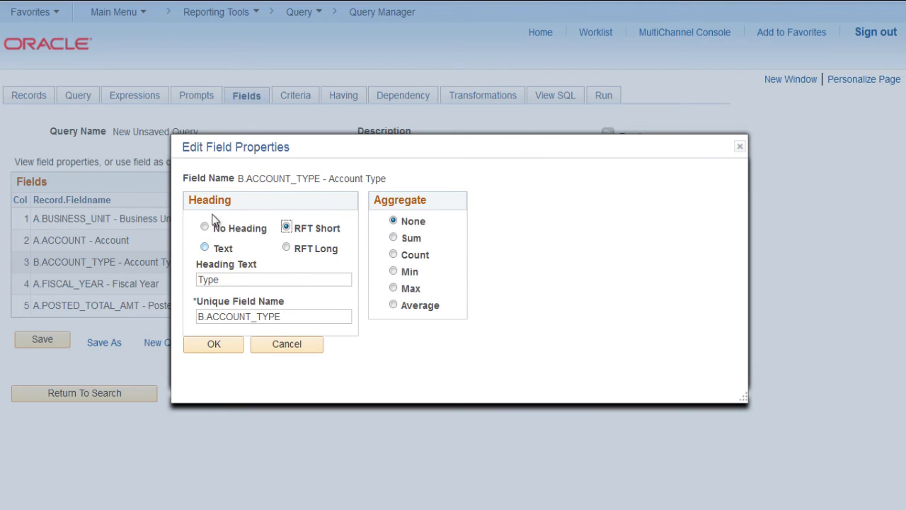
{"action": "left_click", "coordinate": [204, 247]}
{"action": "left_click", "coordinate": [201, 281]}
{"action": "type", "text": "AcCOUNT"}
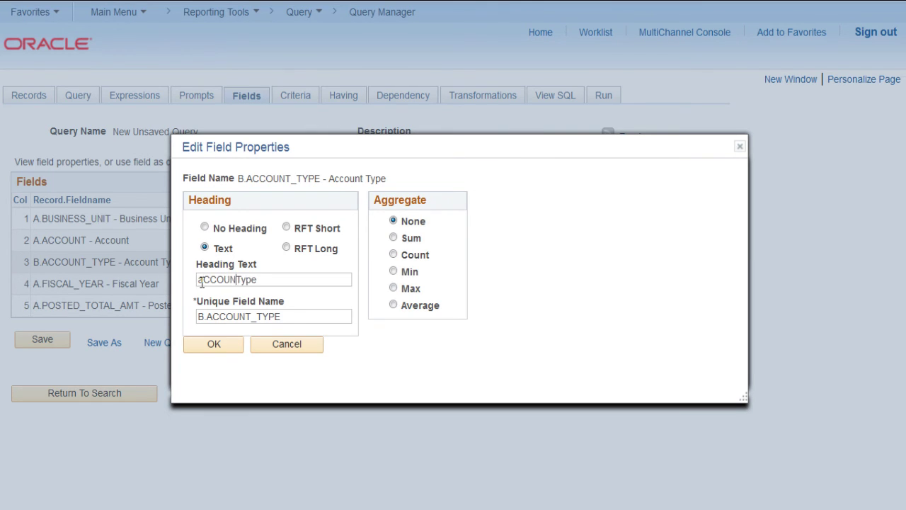
{"action": "key", "text": "BackSpace"}
{"action": "key", "text": "BackSpace"}
{"action": "key", "text": "BackSpace"}
{"action": "key", "text": "BackSpace"}
{"action": "key", "text": "BackSpace"}
{"action": "key", "text": "BackSpace"}
{"action": "key", "text": "BackSpace"}
{"action": "type", "text": "Account"}
{"action": "left_click", "coordinate": [225, 344]}
{"action": "left_click", "coordinate": [610, 97]}
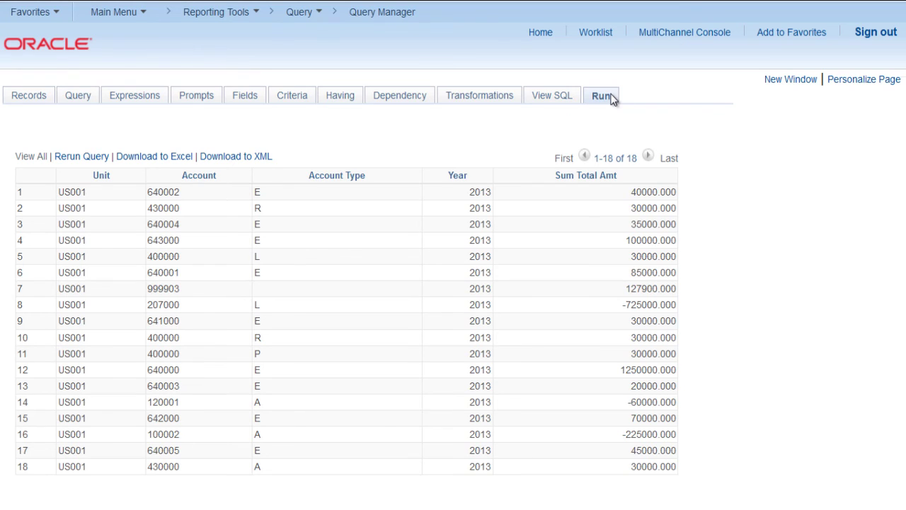
Point out the account type code E in the 18-row 2013 results.
{"action": "double_click", "coordinate": [256, 192]}
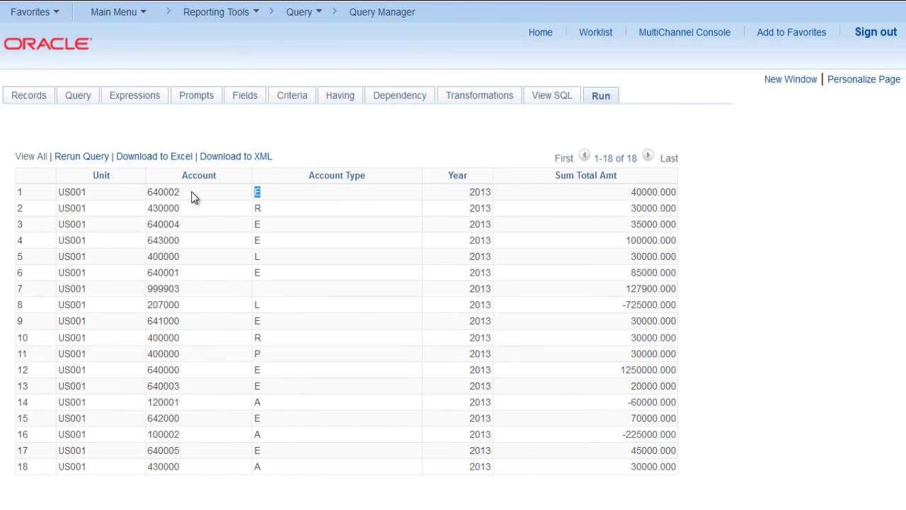